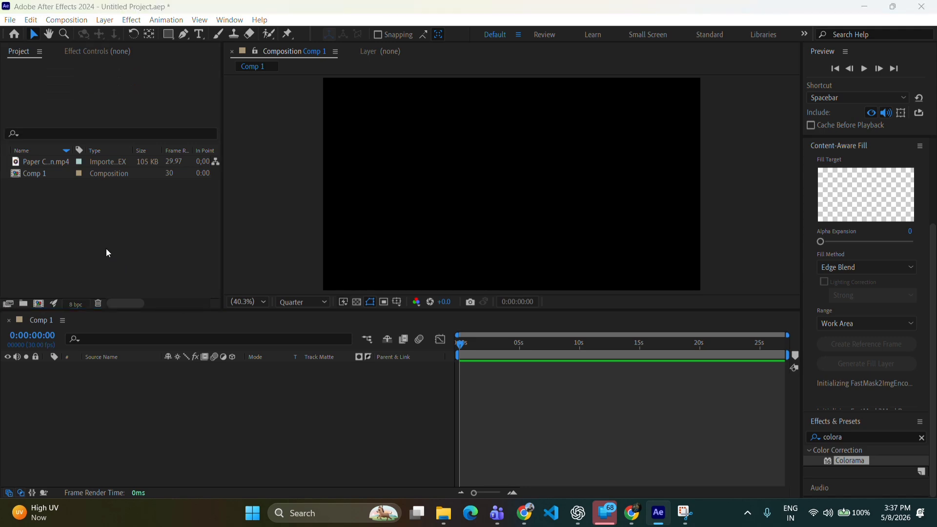
- Import the Google app logo PNG and place the paper crumple video in Comp 1
left_click(128, 216)
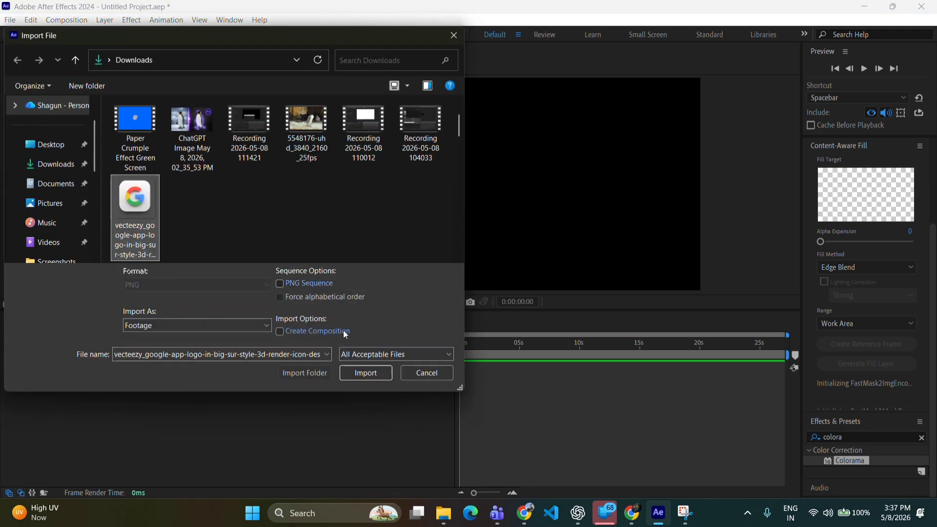
left_click(366, 373)
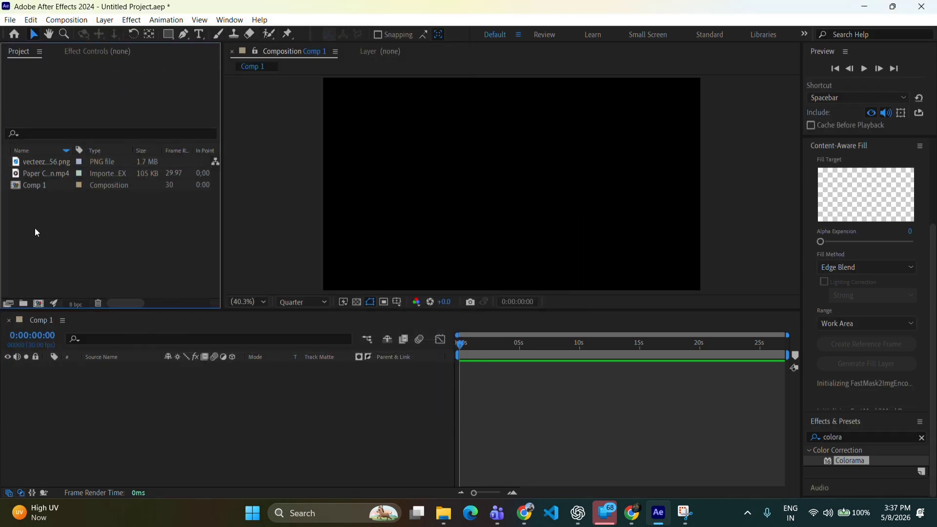
left_click(51, 173)
left_click_drag(50, 172, 98, 372)
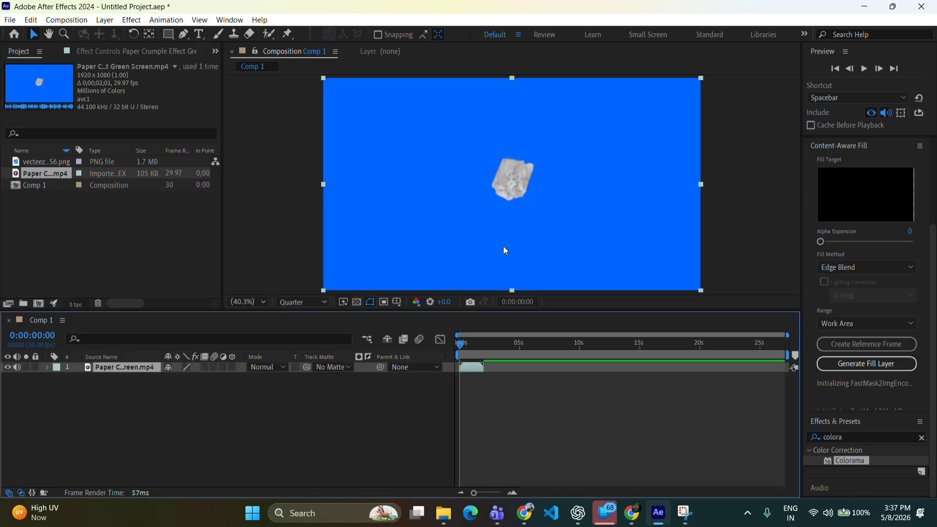
- Search the effects for "keyl" and apply Keylight (1.2) to the paper crumple layer
left_click(878, 437)
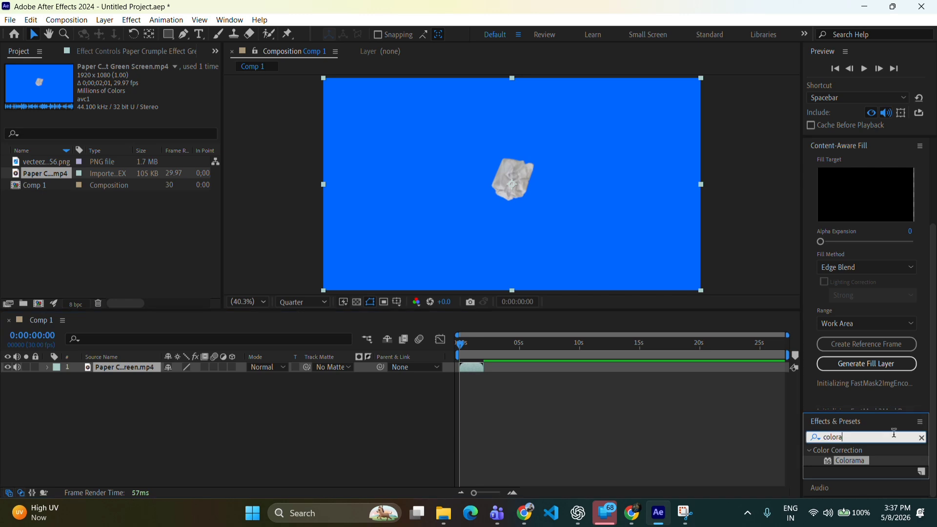
left_click(922, 438)
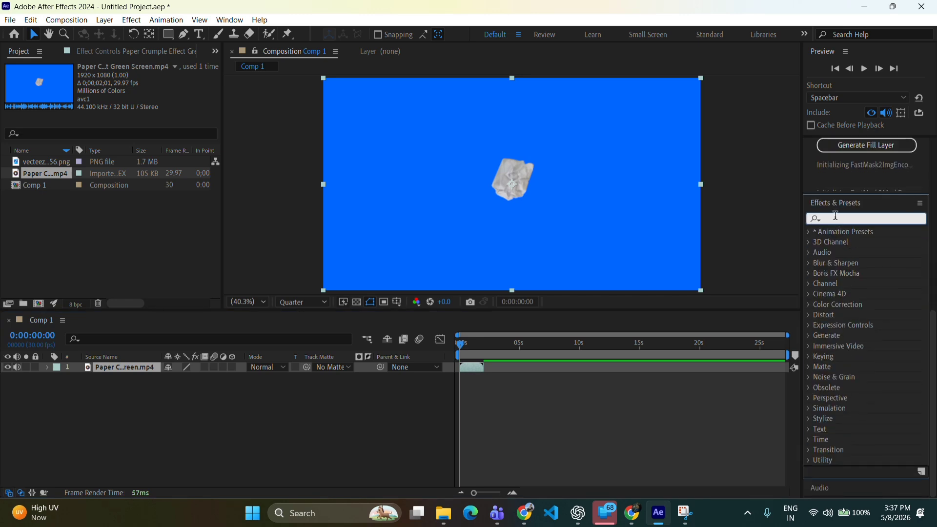
left_click(838, 218)
type("k")
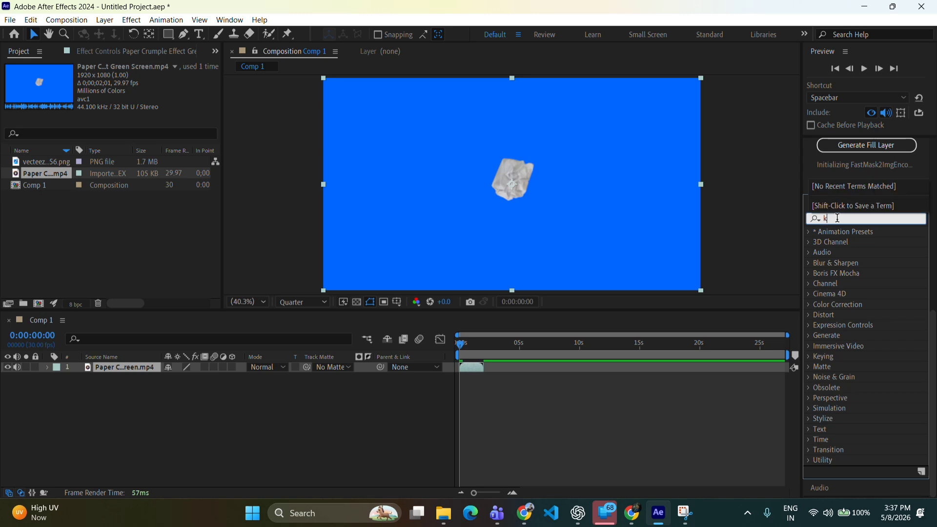
type("ey")
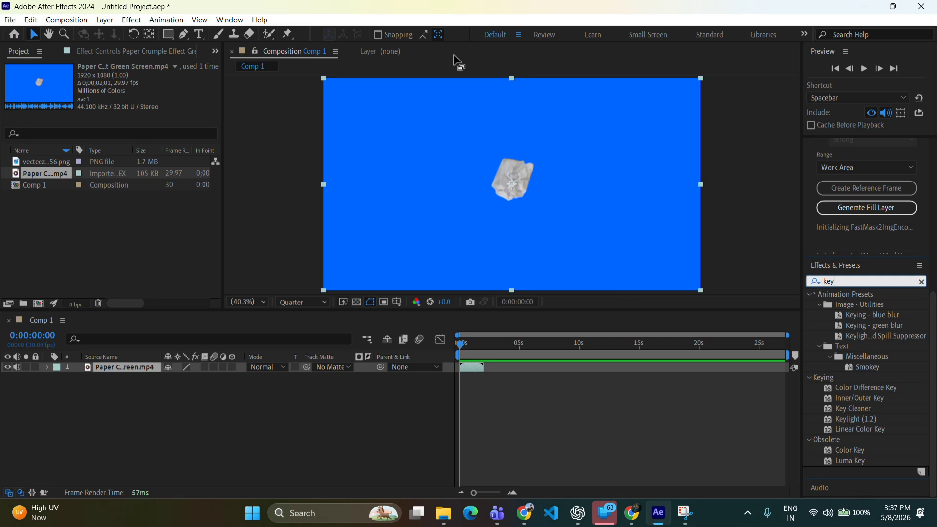
type("l")
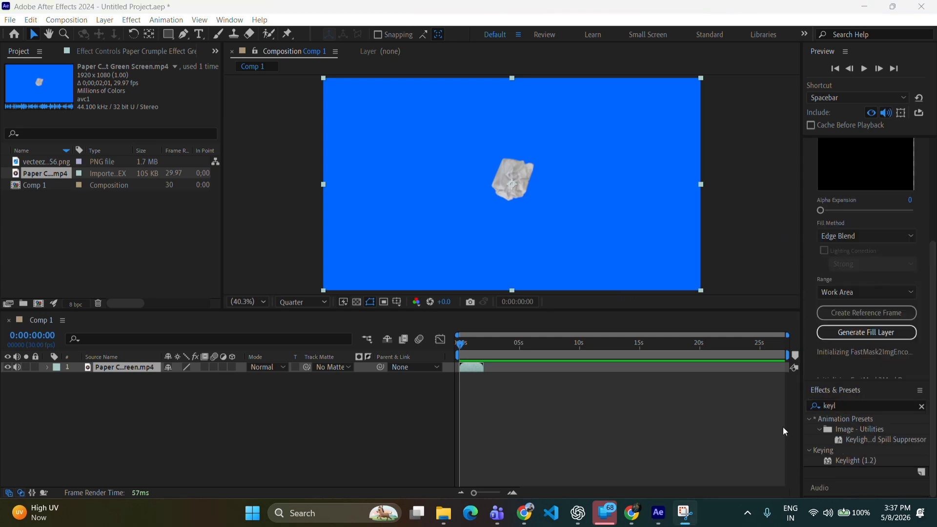
left_click(854, 462)
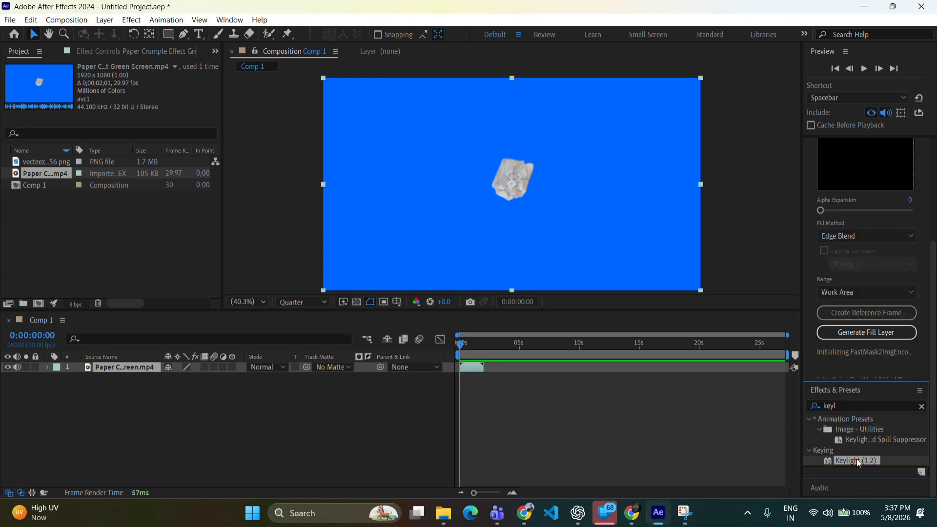
left_click_drag(848, 460, 129, 367)
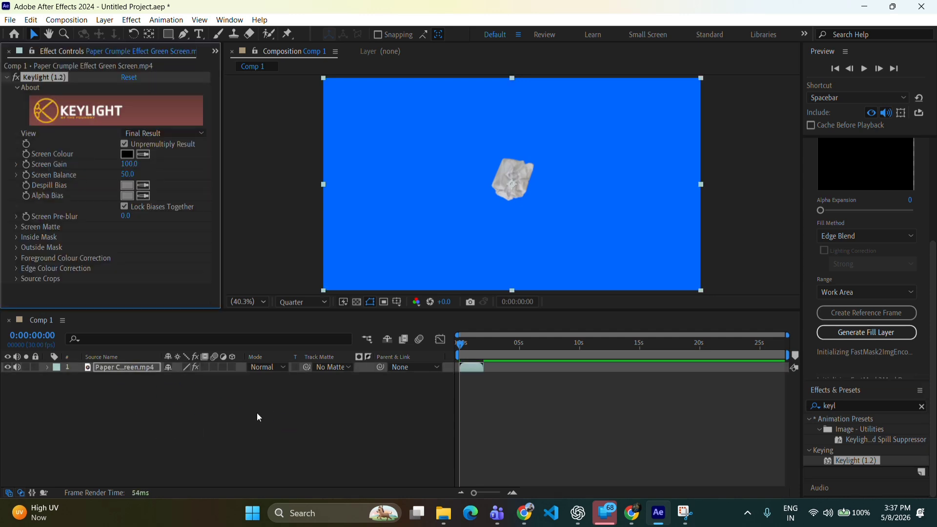
- Sample the blue background as Keylight's Screen Colour to key it out, and scrub to 0:00:01:10
left_click(144, 155)
left_click(414, 206)
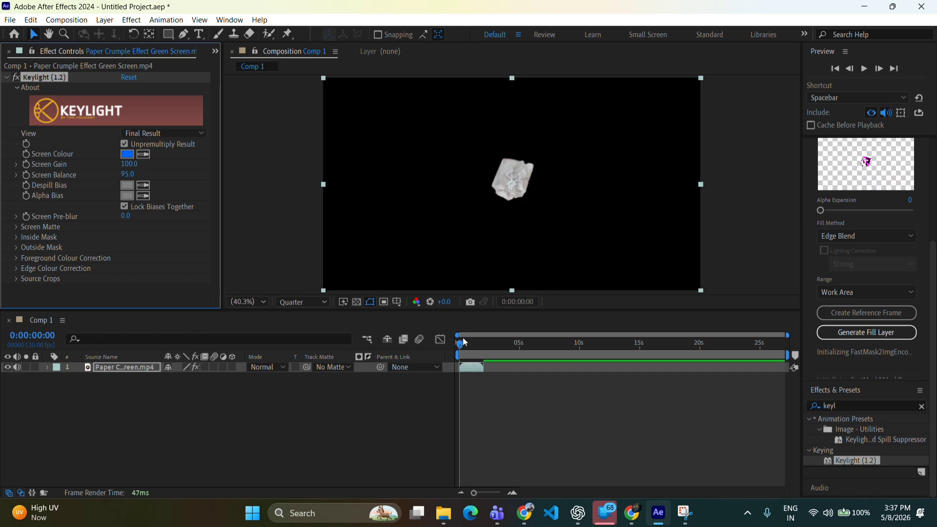
left_click_drag(464, 344, 480, 346)
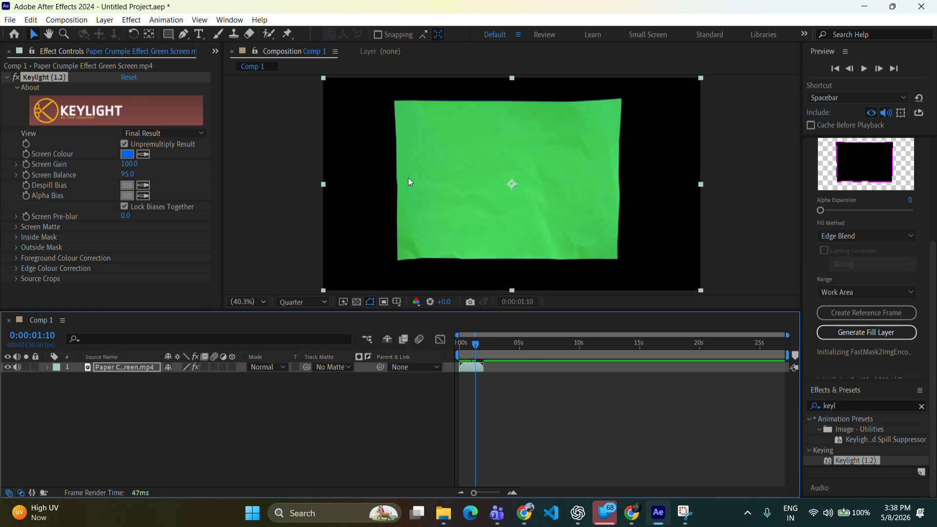
- Add the Google logo PNG to Comp 1 beneath the paper crumple layer
left_click(405, 48)
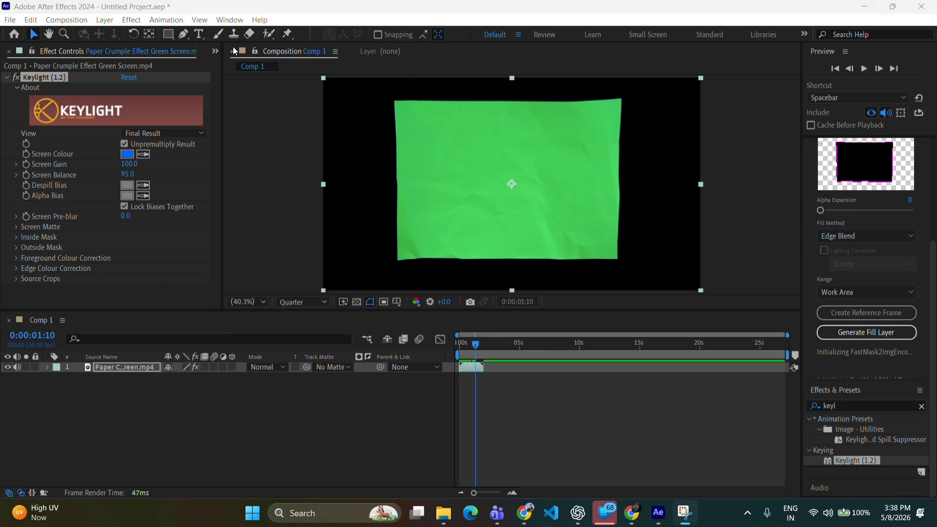
left_click(215, 51)
left_click(263, 64)
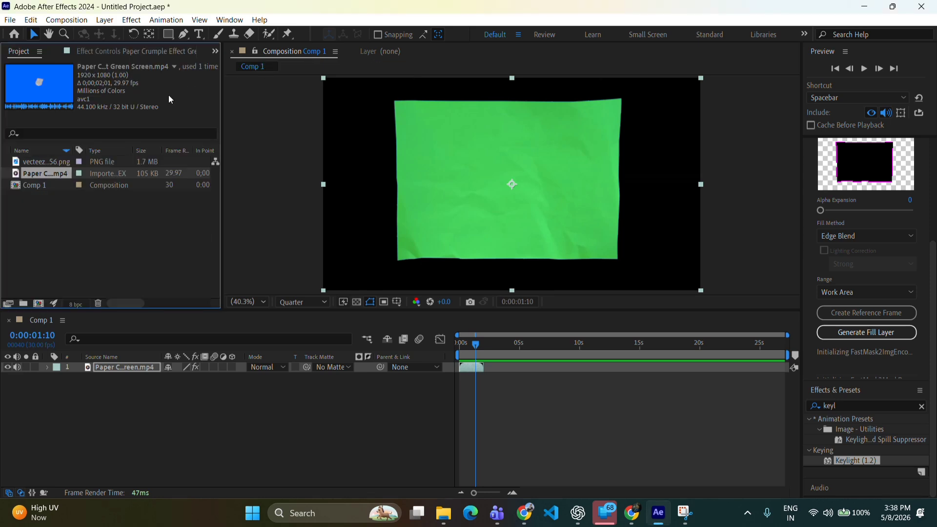
left_click(53, 162)
left_click_drag(88, 371, 94, 405)
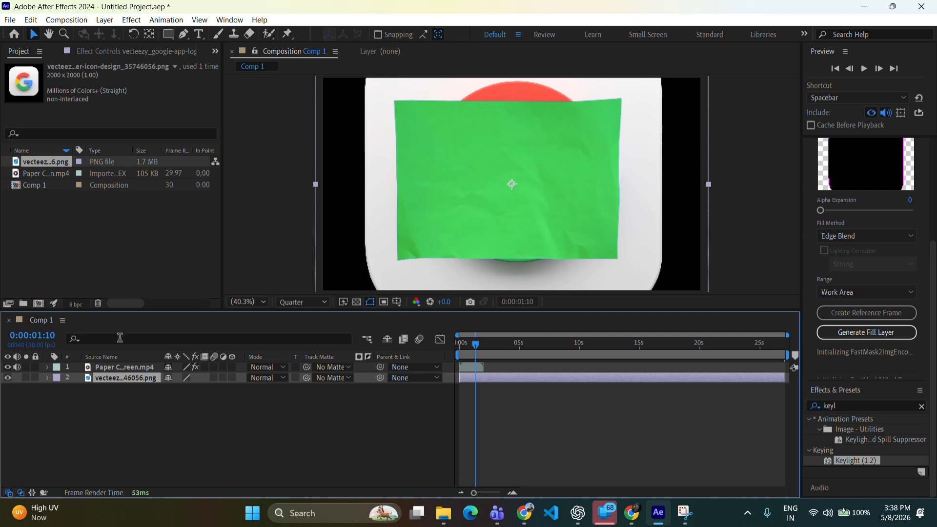
- Scale the logo layer to 46% and place it above the paper crumple layer
key("s")
left_click_drag(196, 393, 158, 392)
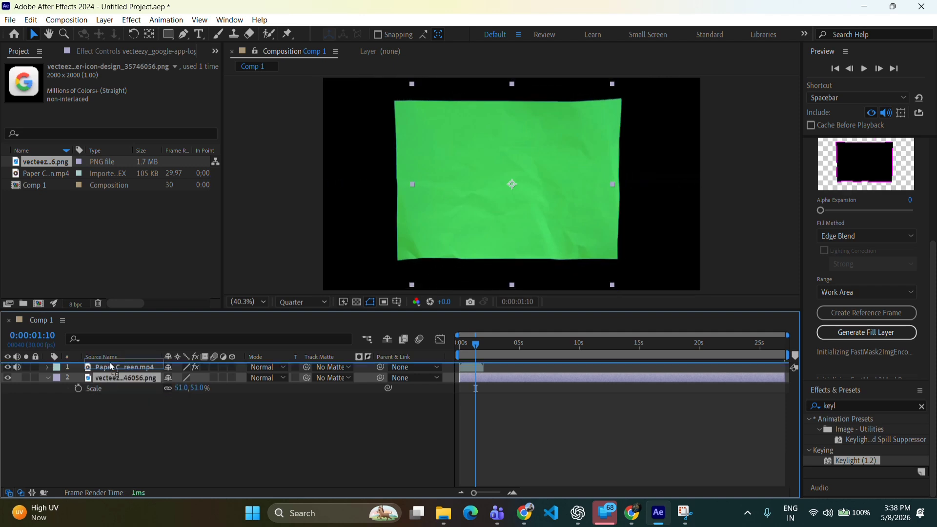
left_click_drag(122, 377, 109, 363)
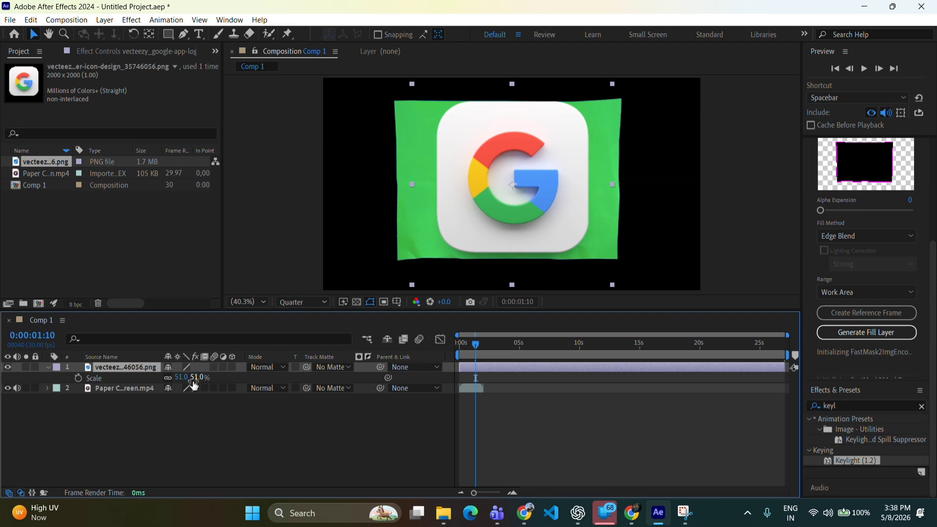
left_click_drag(195, 379, 194, 384)
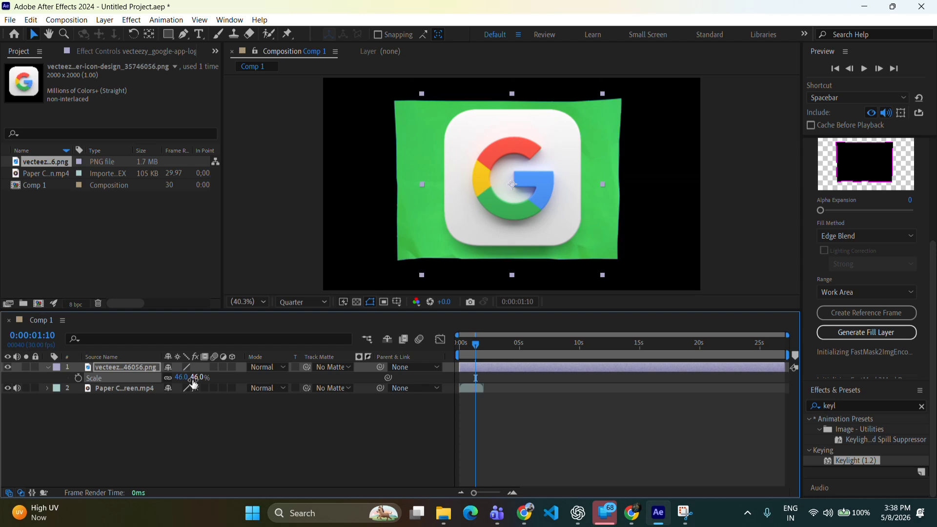
left_click(47, 369)
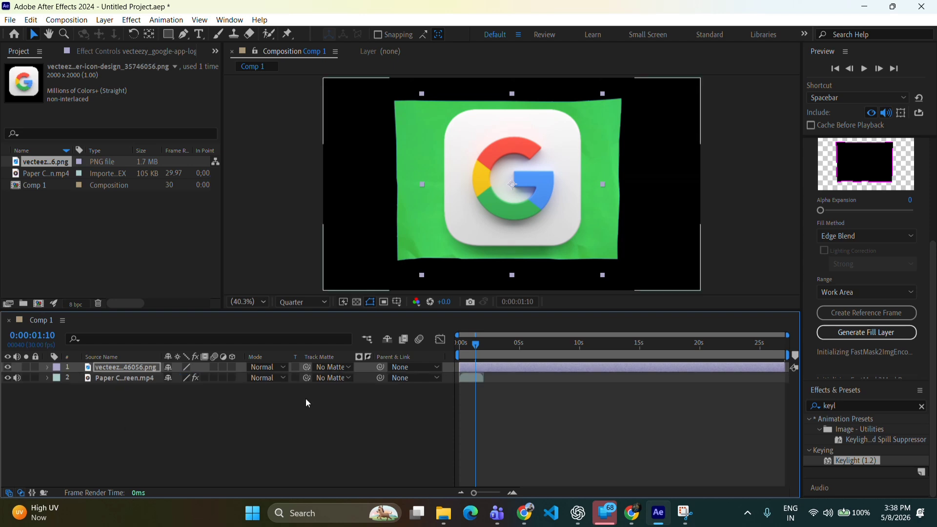
- Pre-compose the logo layer as "logo", moving all attributes into the new composition
right_click(142, 367)
left_click(214, 288)
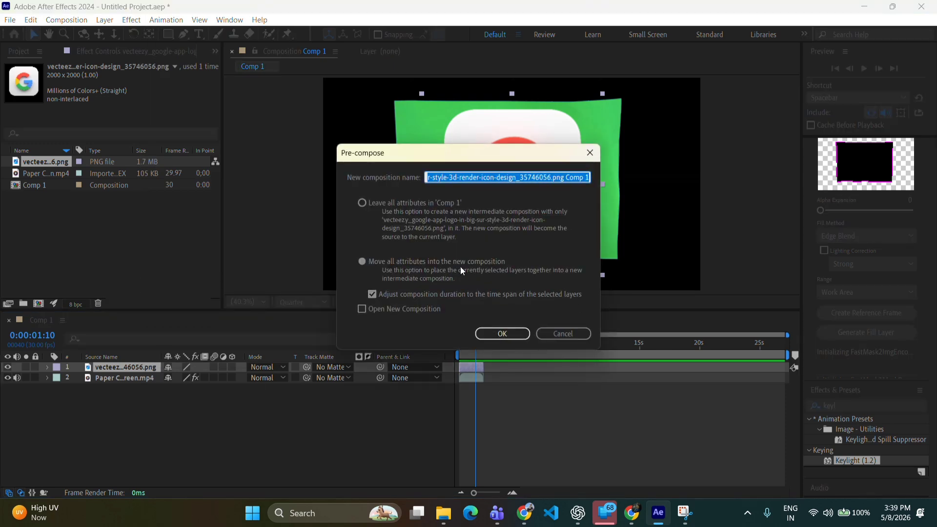
type("logo")
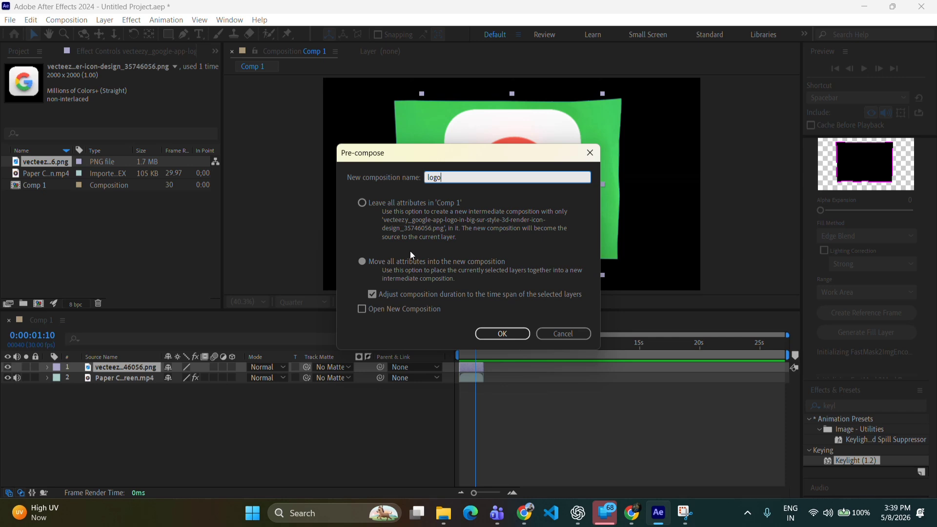
left_click(408, 265)
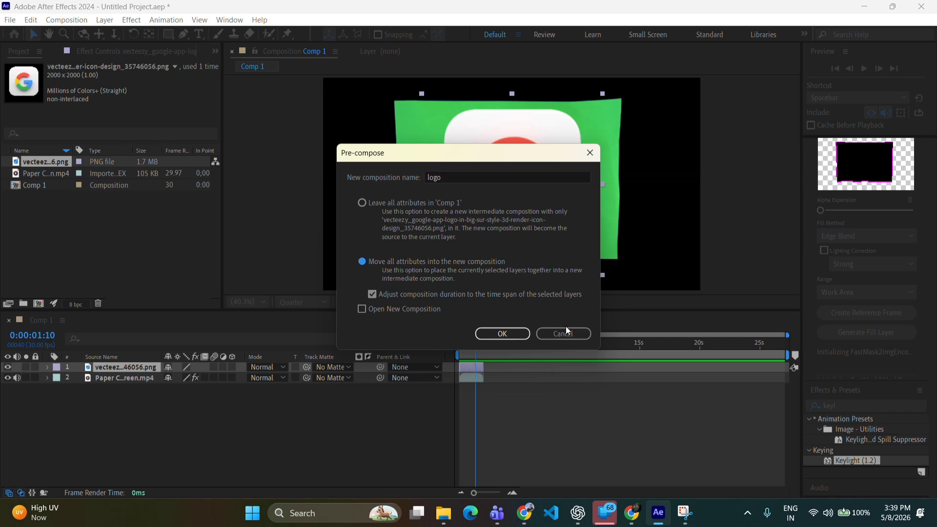
left_click(519, 333)
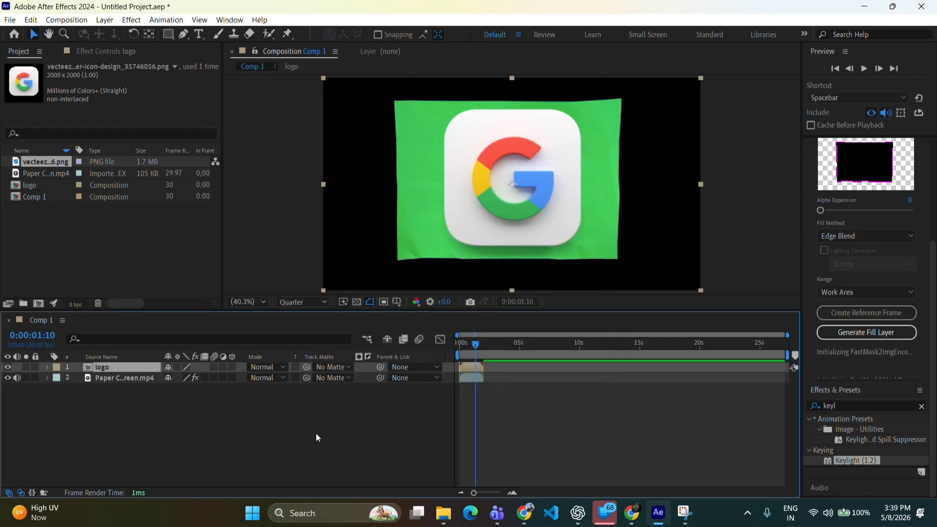
- Duplicate the logo composition layer
left_click(399, 11)
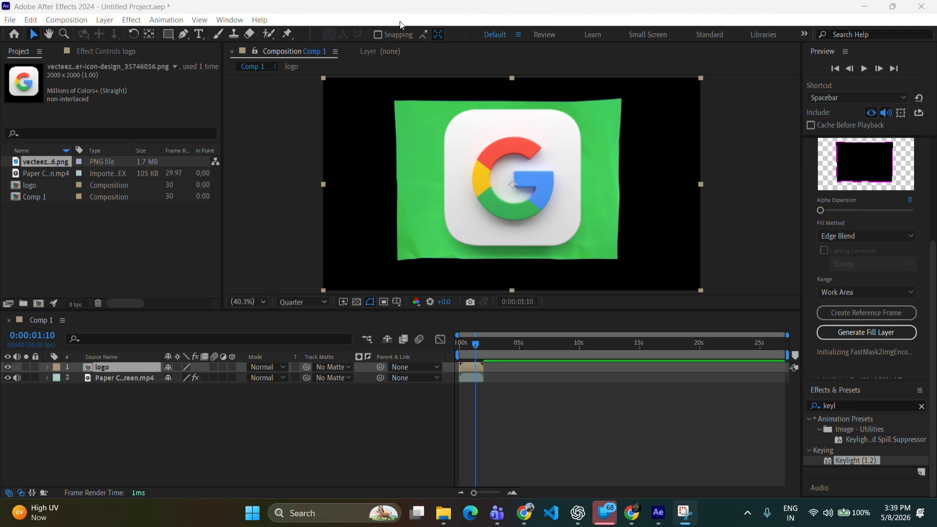
left_click(32, 20)
left_click(72, 185)
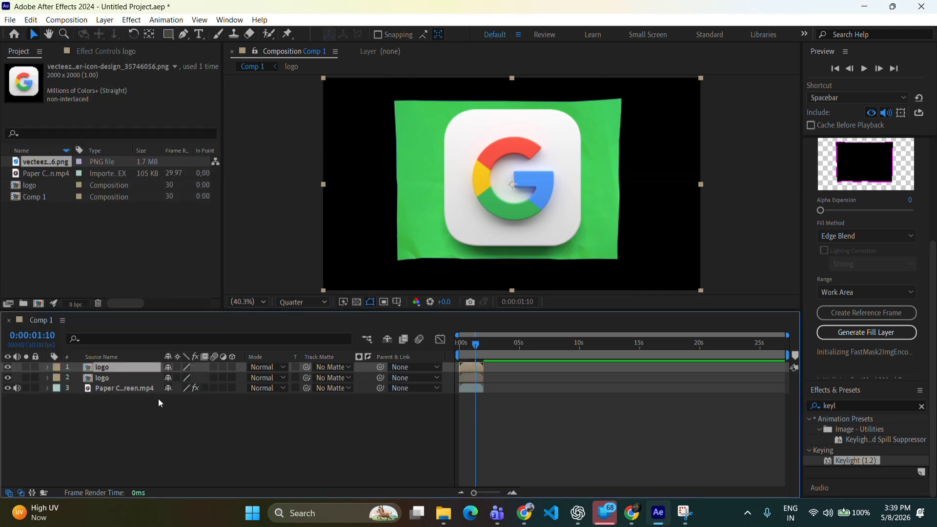
- Set the paper crumple layer's track matte to the second logo layer and scrub to 0:00:01:08
left_click(120, 379)
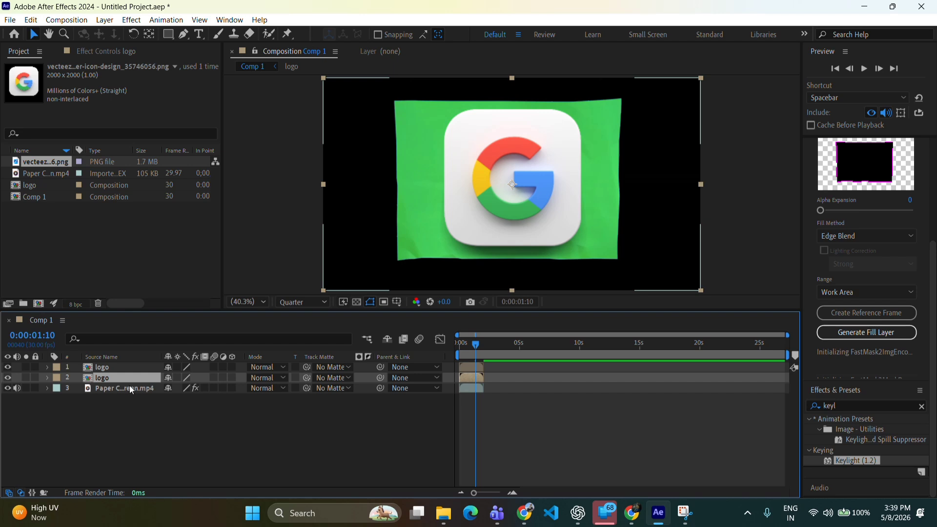
left_click(131, 388)
left_click(347, 391)
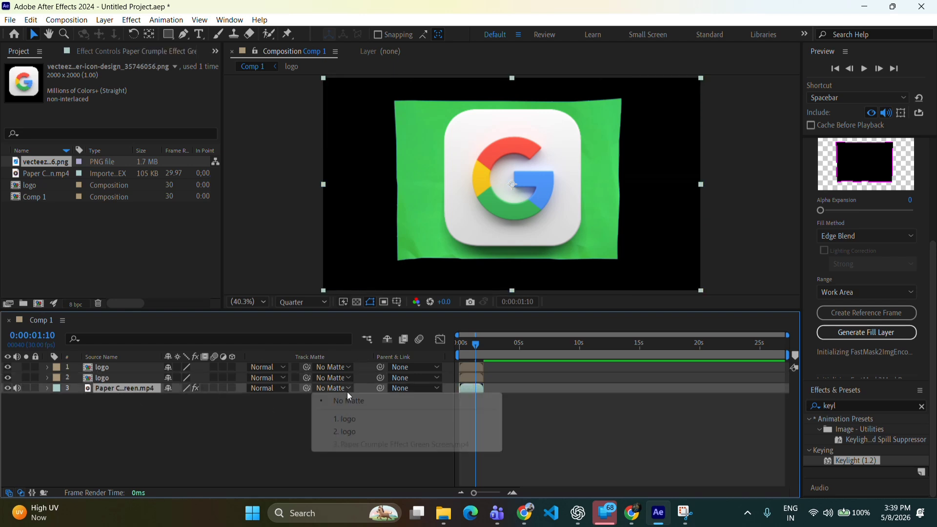
left_click(349, 432)
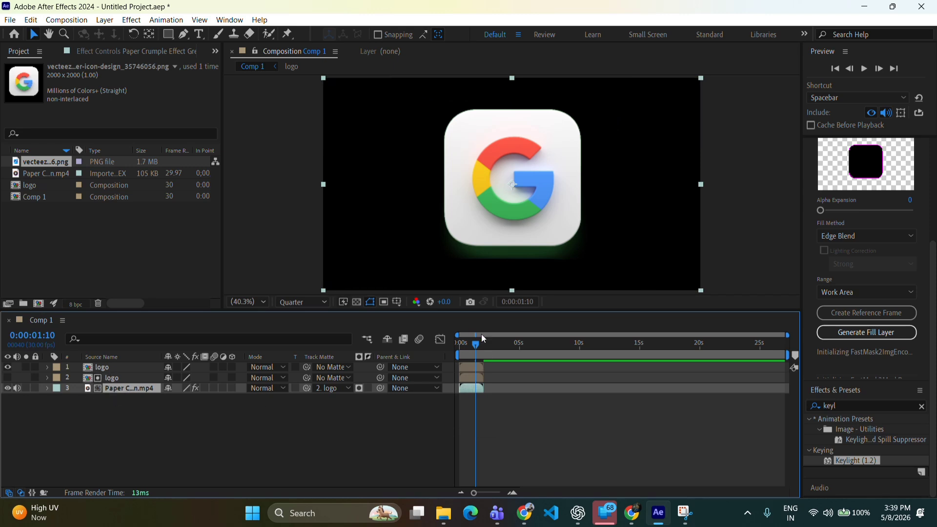
mouse_move(476, 344)
left_mouse_down()
mouse_move(455, 345)
mouse_move(484, 344)
mouse_move(461, 344)
mouse_move(475, 345)
left_mouse_up()
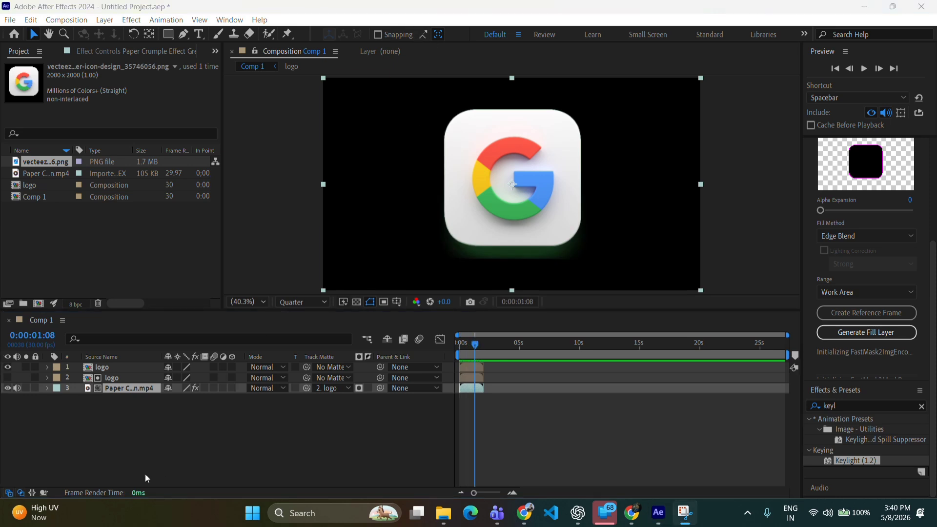
- Pre-compose the second logo layer and the paper crumple layer together as "paper"
left_click_drag(134, 410, 111, 376)
right_click(124, 388)
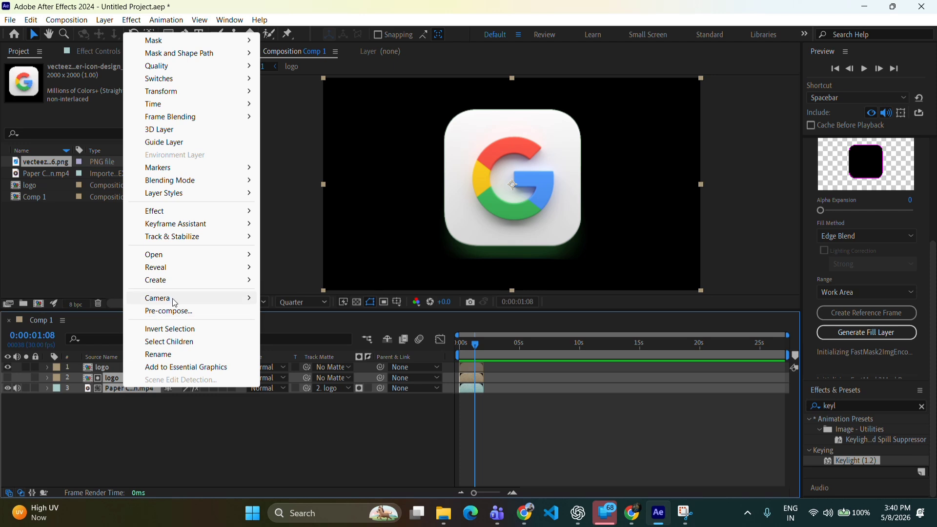
left_click(169, 311)
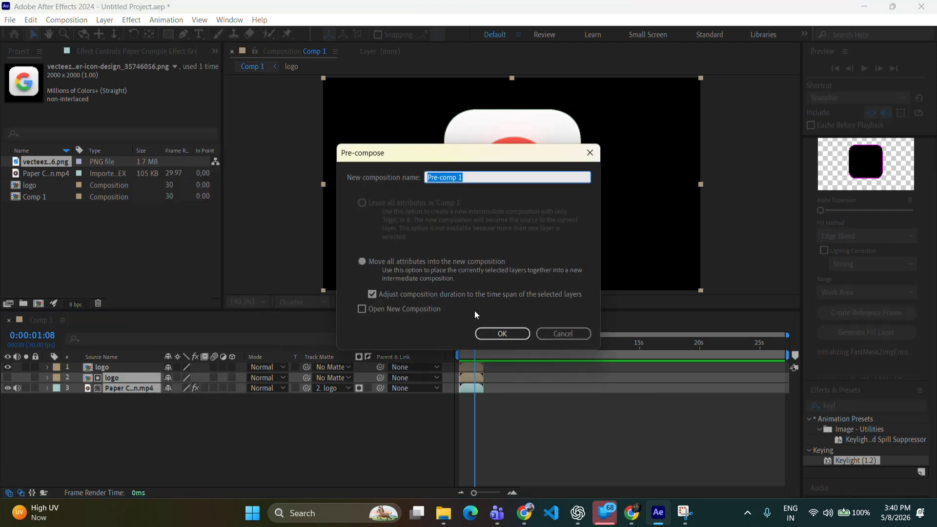
type("paper")
left_click(503, 334)
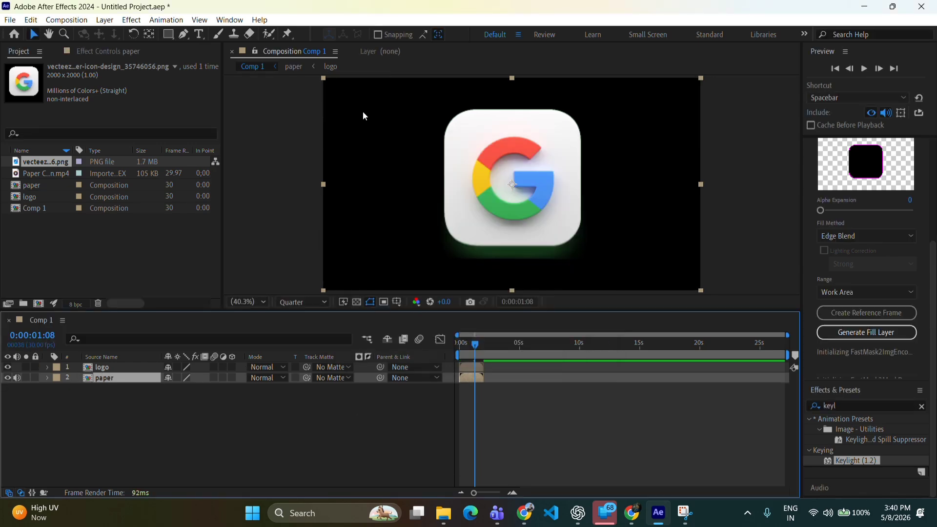
- Duplicate the paper composition layer and select the logo layer above the copies
left_click(413, 5)
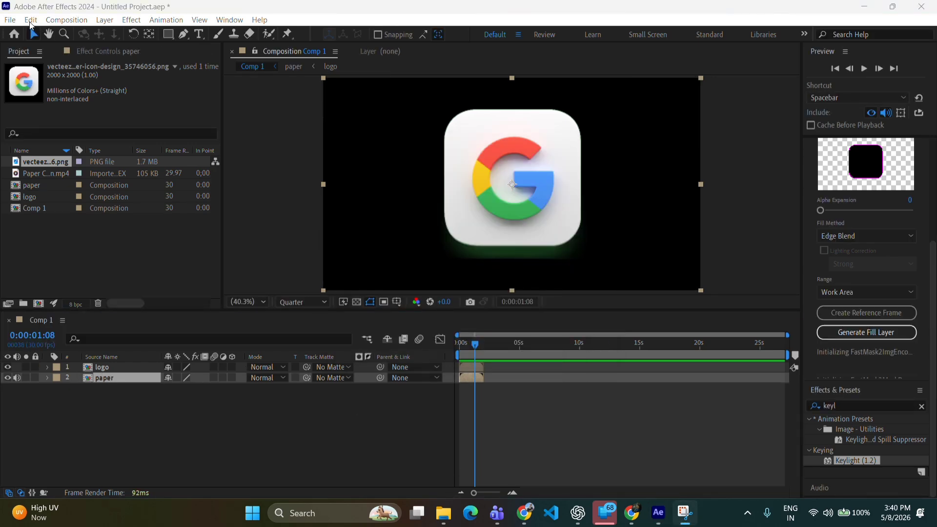
left_click(30, 20)
left_click(78, 187)
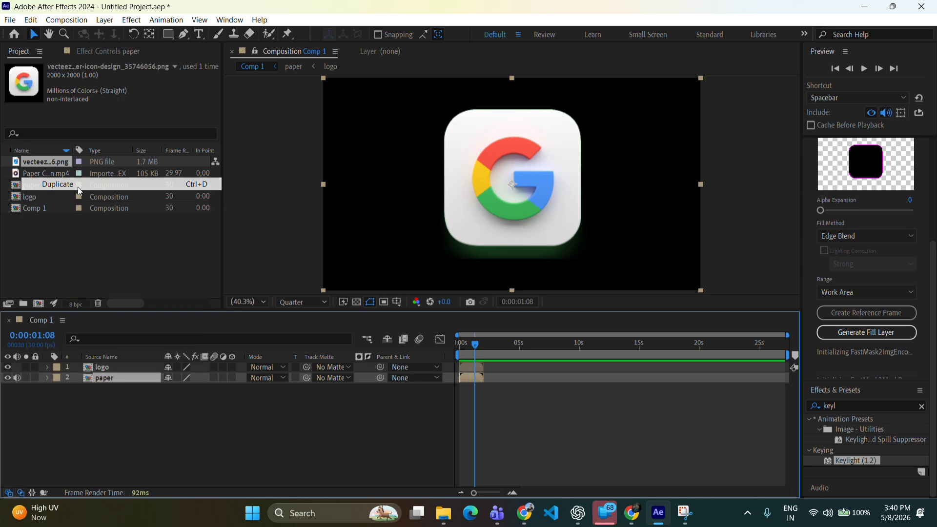
left_click(103, 367)
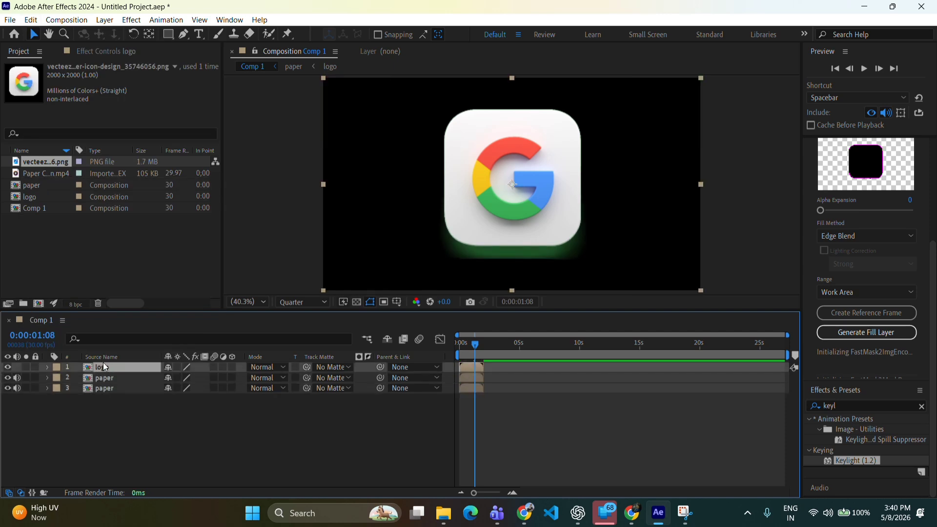
- Move the logo layer below both paper layers and set its track matte to the second paper layer
left_click_drag(109, 363, 122, 399)
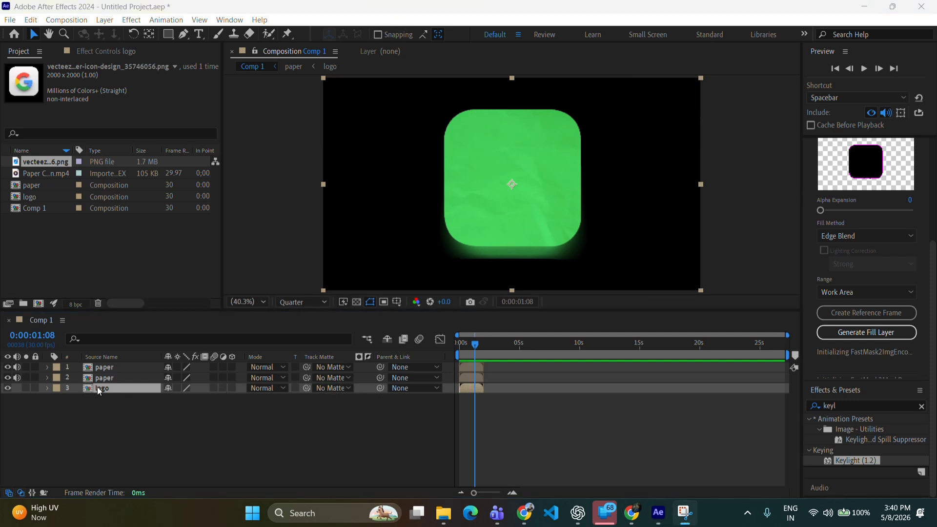
left_click(338, 388)
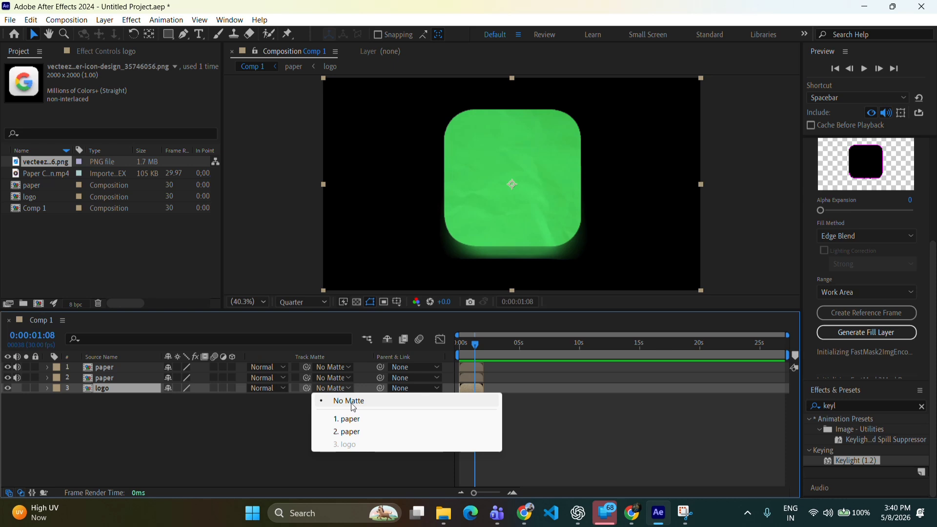
left_click(350, 433)
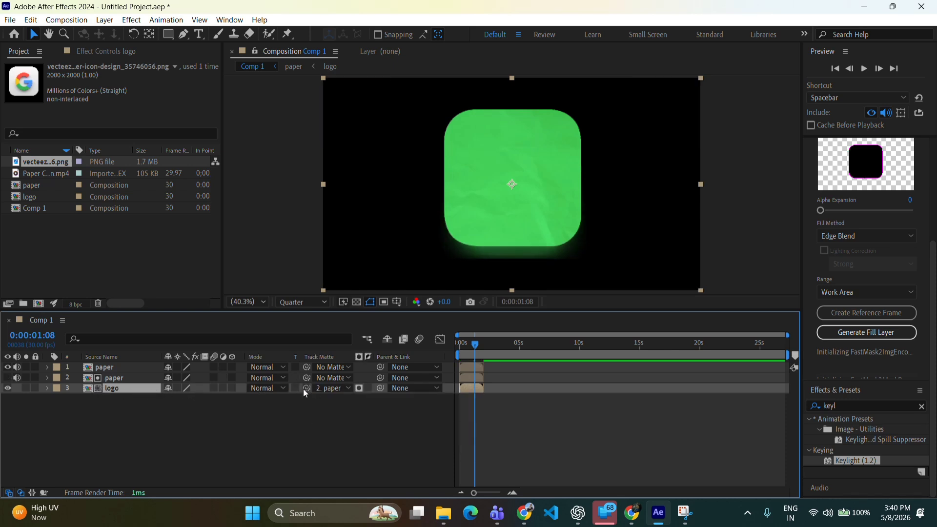
left_click(393, 30)
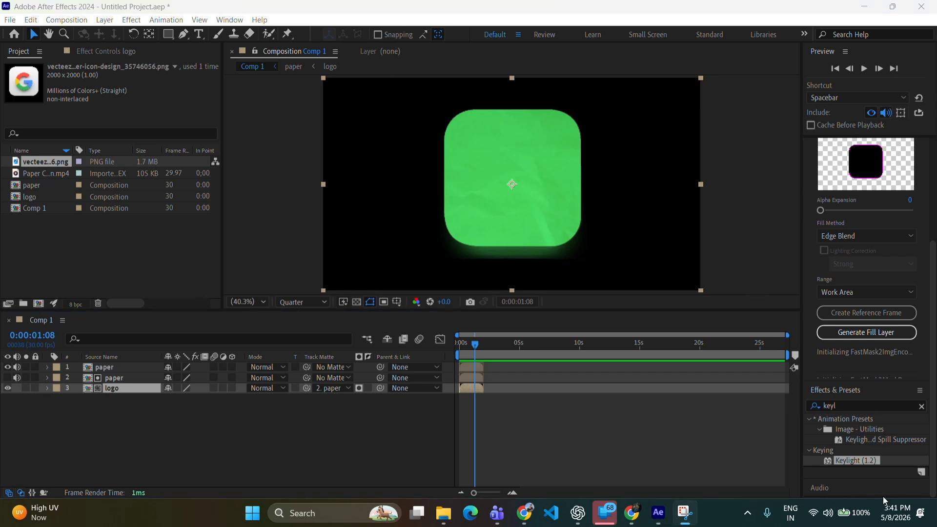
- Apply Keylight (1.2) to the uppermost paper layer and sample the green of the paper as its Screen Colour
left_click_drag(849, 459, 100, 365)
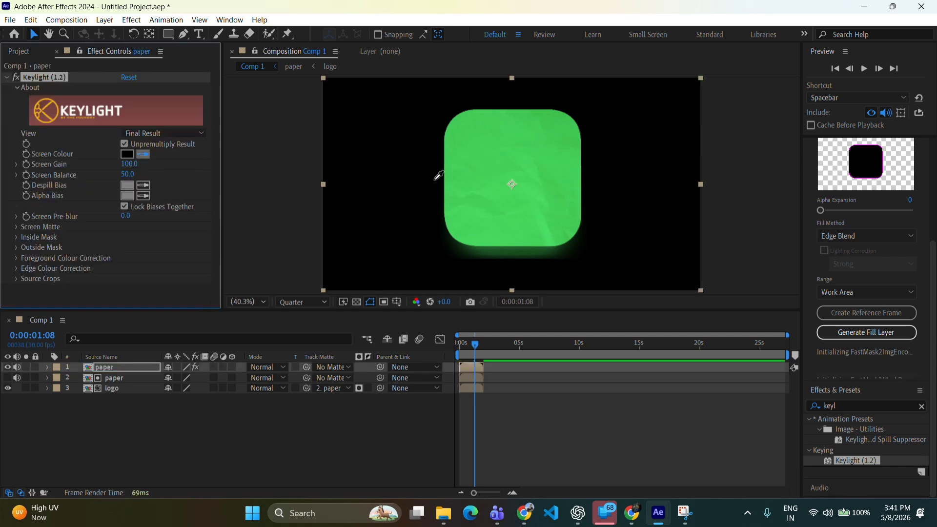
left_click(457, 189)
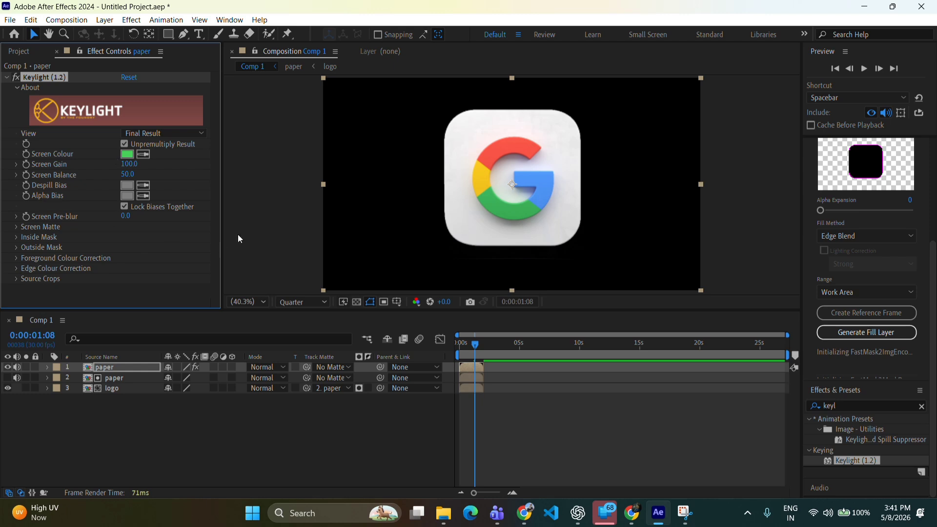
- Play the animation repeatedly from 0:00:00:00, and scrub to 0:00:00:12 to examine how the logo follows the crumpled paper
left_click_drag(472, 347, 453, 346)
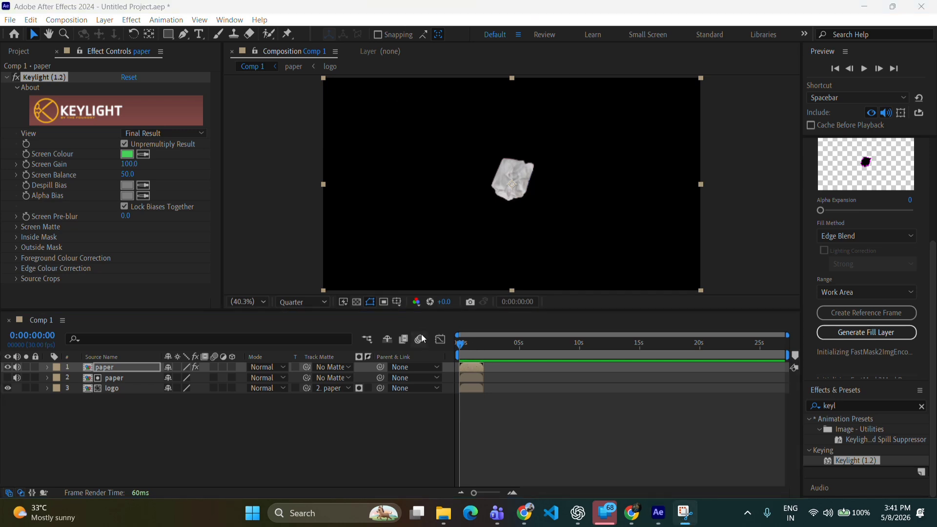
left_click(445, 424)
key("space")
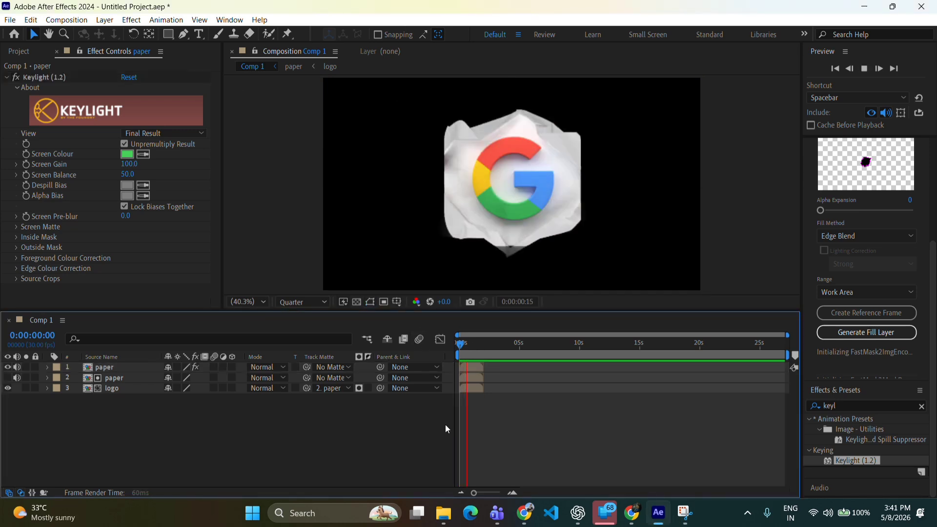
key("space")
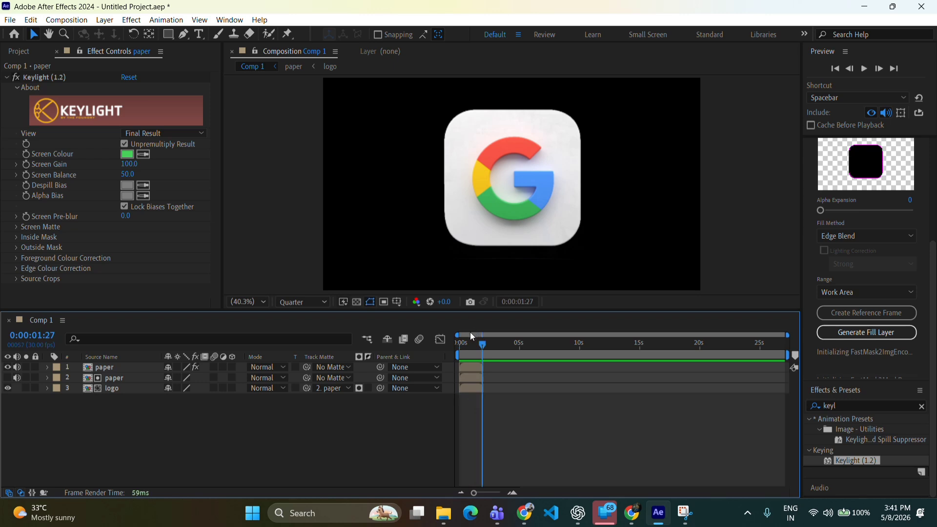
left_click_drag(488, 344, 445, 339)
key("space")
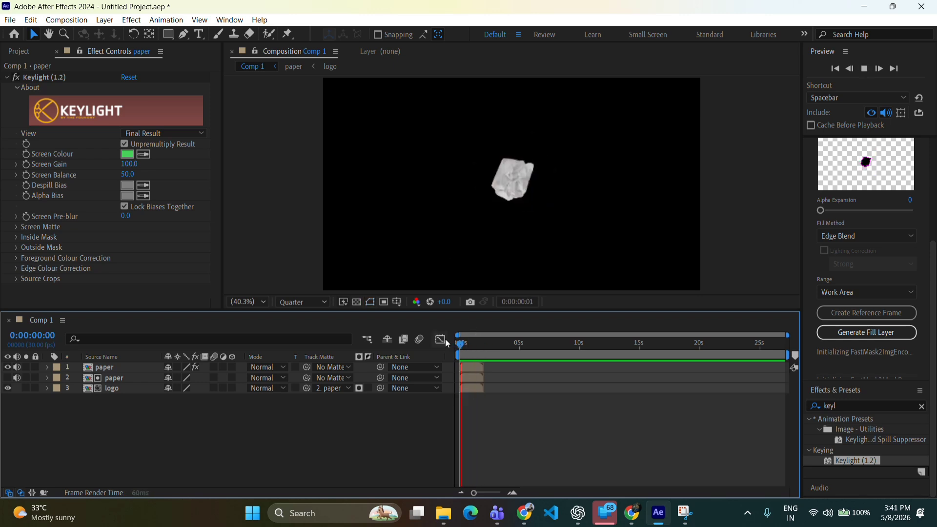
key("space")
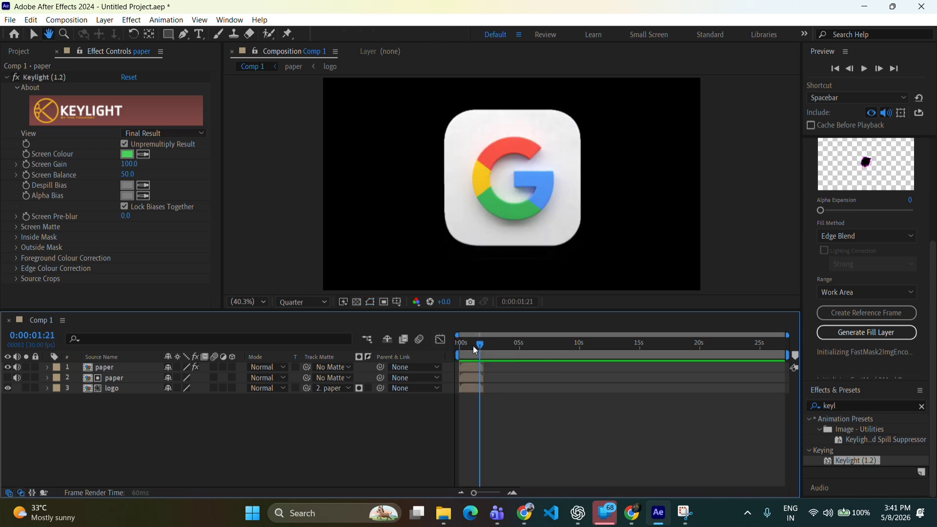
left_click_drag(471, 350, 453, 347)
key("space")
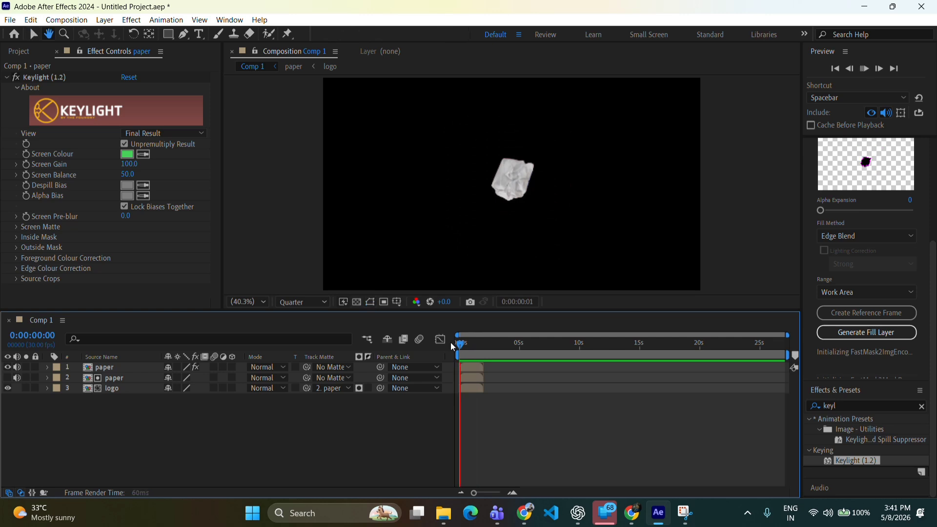
key("space")
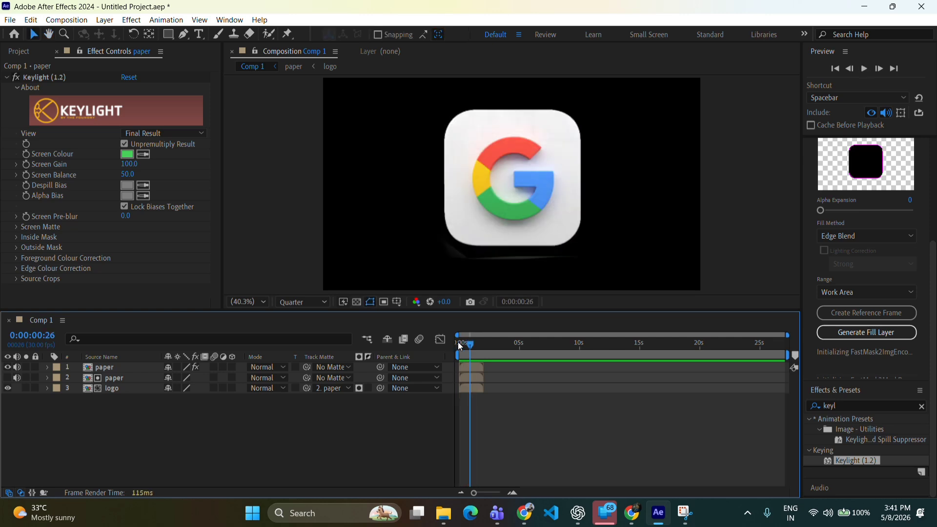
mouse_move(472, 346)
left_mouse_down()
mouse_move(459, 348)
mouse_move(466, 352)
left_mouse_up()
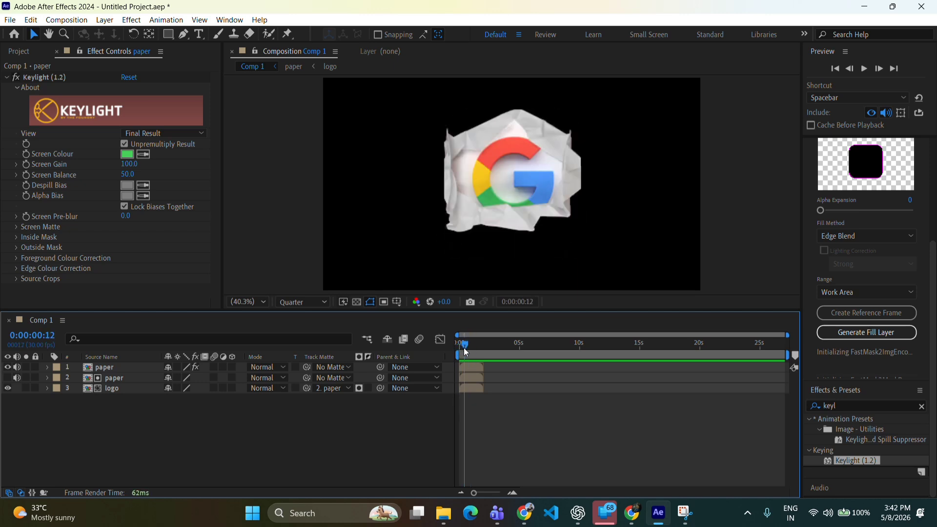